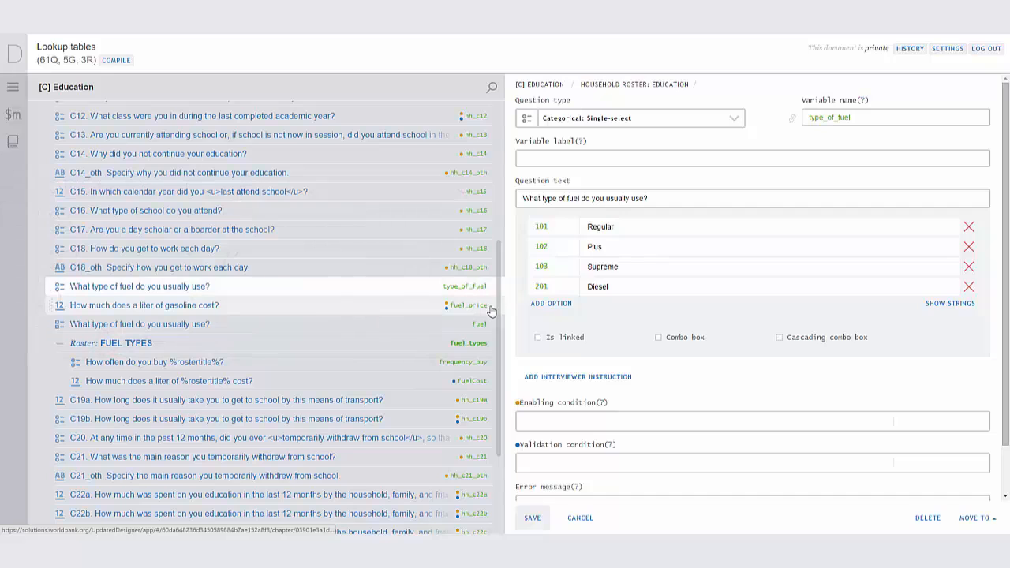
pyautogui.click(490, 307)
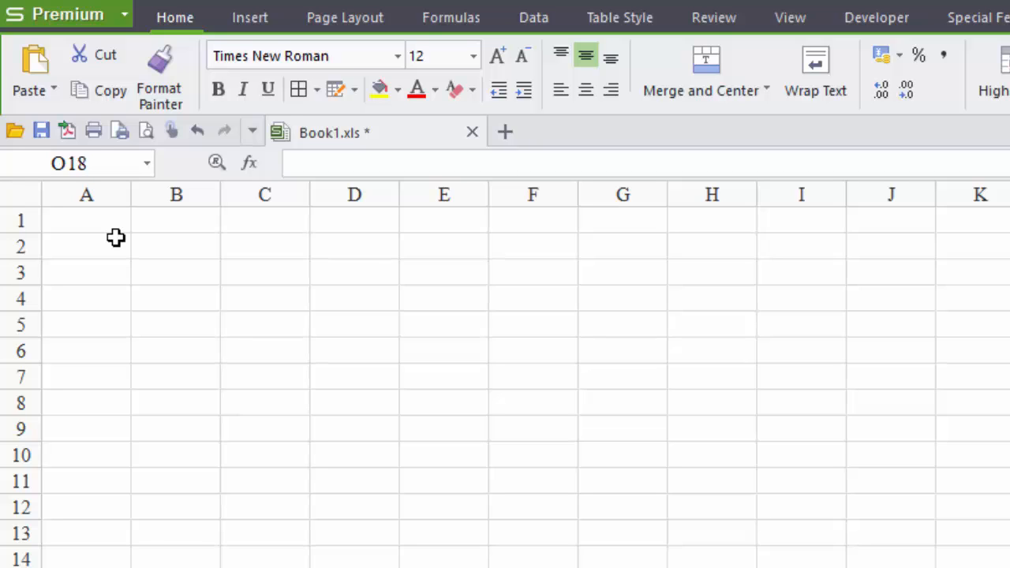
# In the blank WPS Spreadsheets workbook, enter the column headers rowcode, minprice and maxprice in cells A1 to C1
pyautogui.click(106, 222)
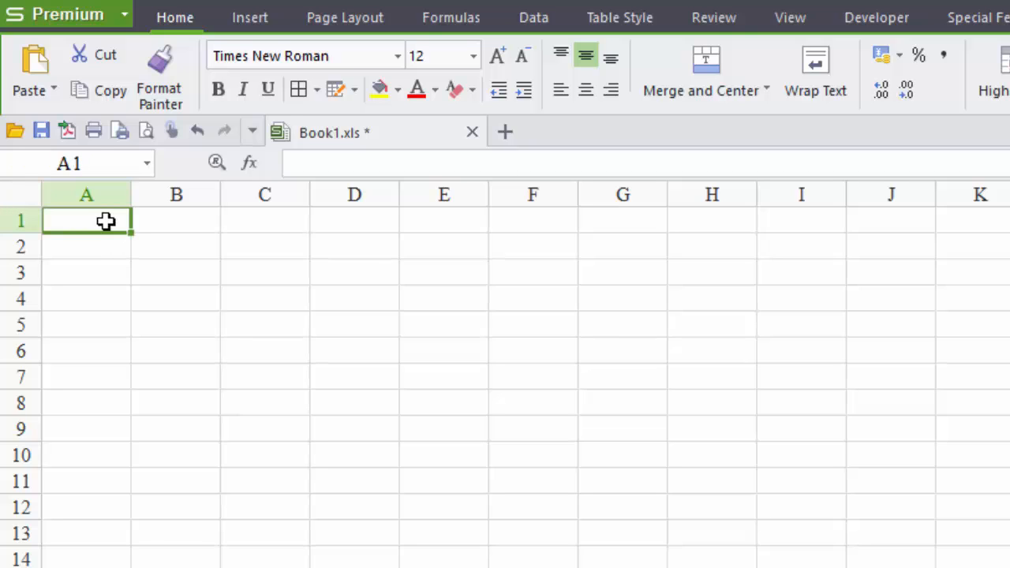
pyautogui.write('rowcode')
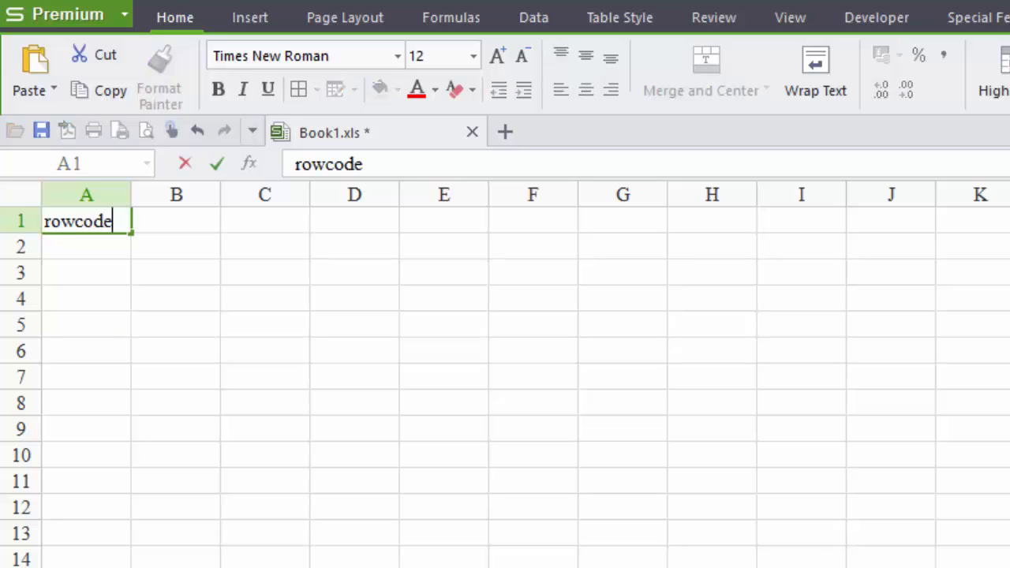
pyautogui.press('Tab')
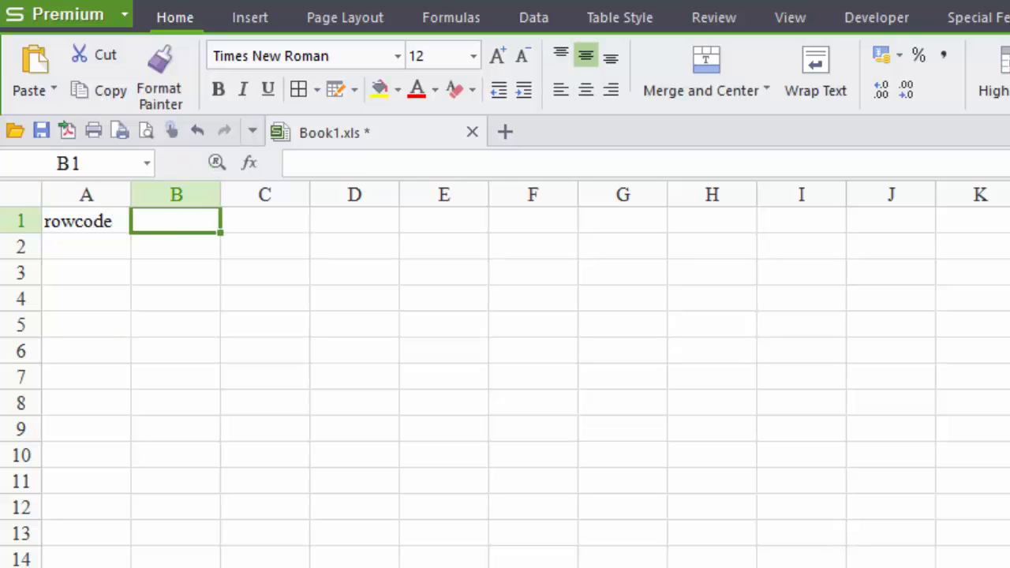
pyautogui.write('minprice')
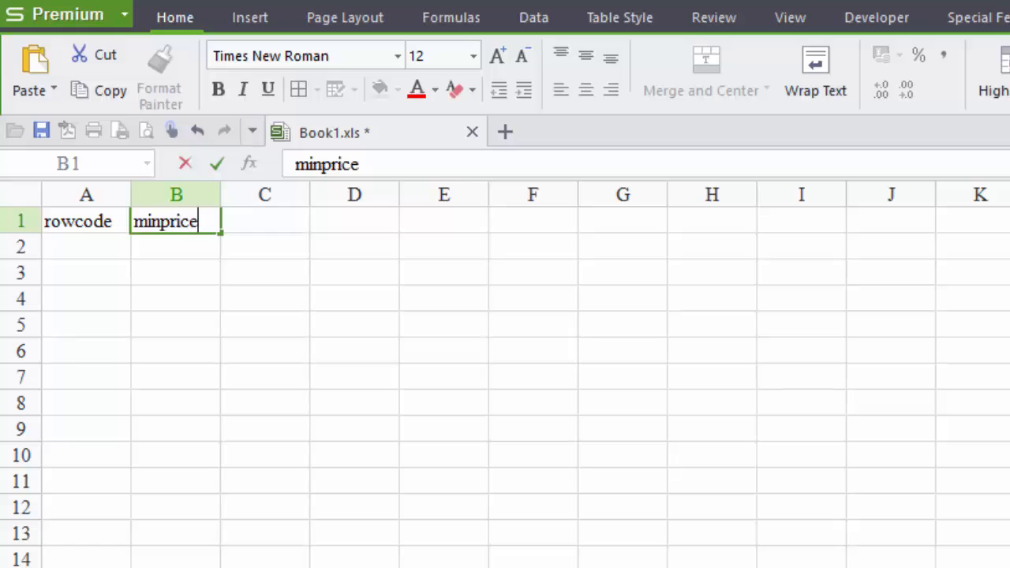
pyautogui.press('Tab')
pyautogui.write('maxprice')
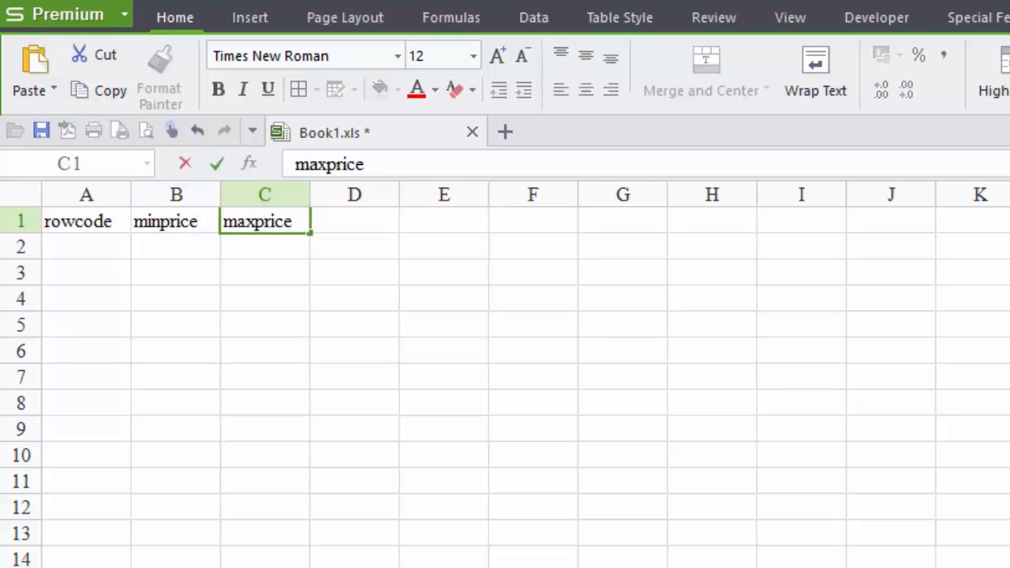
pyautogui.press('Down')
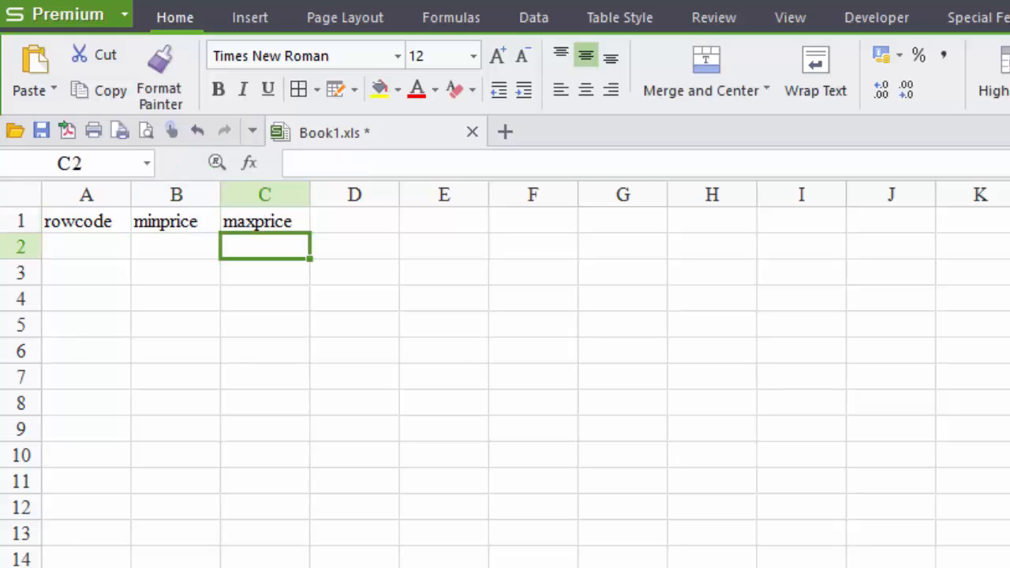
# Fill row 2 with rowcode 101, minprice 1.65 and maxprice 1.80
pyautogui.press('Left')
pyautogui.press('Left')
pyautogui.write('101')
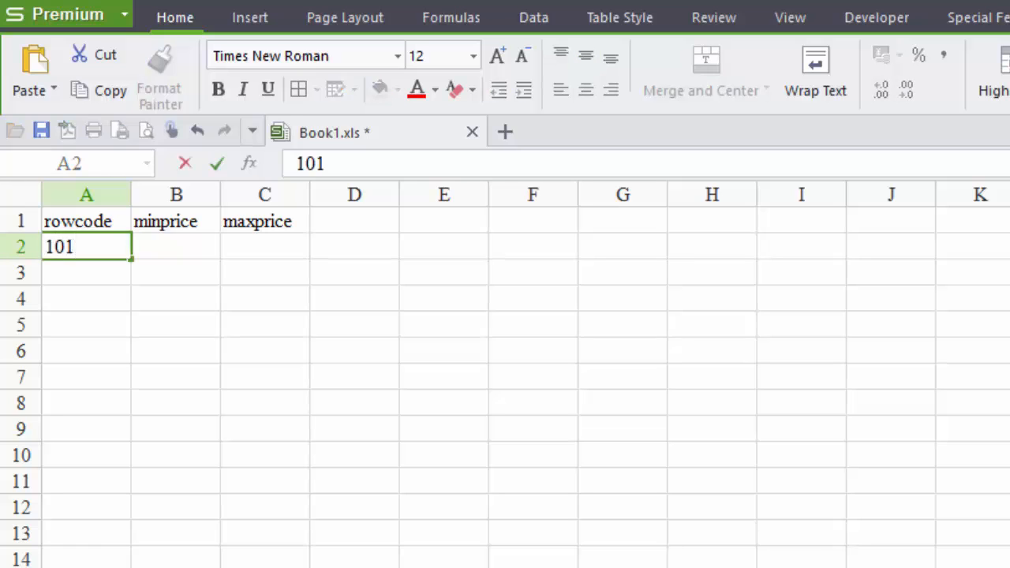
pyautogui.press('Tab')
pyautogui.write('1.65')
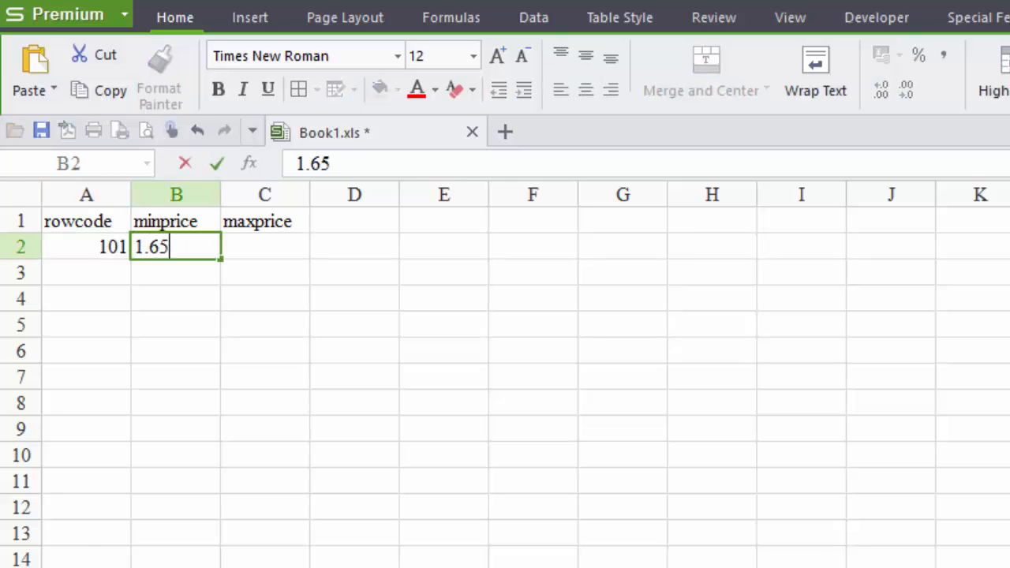
pyautogui.press('Tab')
pyautogui.write('1.80')
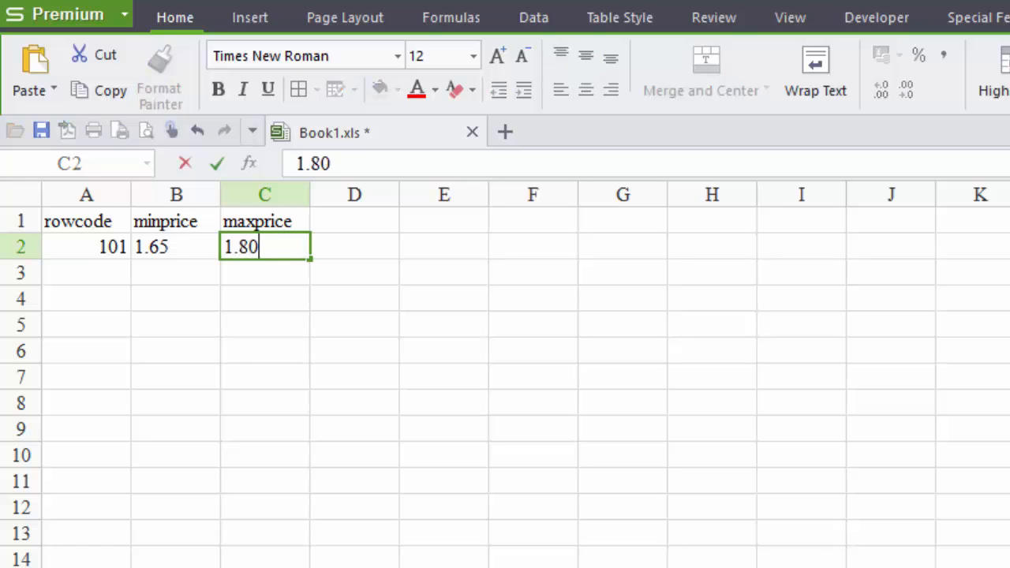
pyautogui.press('Return')
# Fill row 3 with rowcode 102, minprice 1.72 and maxprice 1.82
pyautogui.write('102')
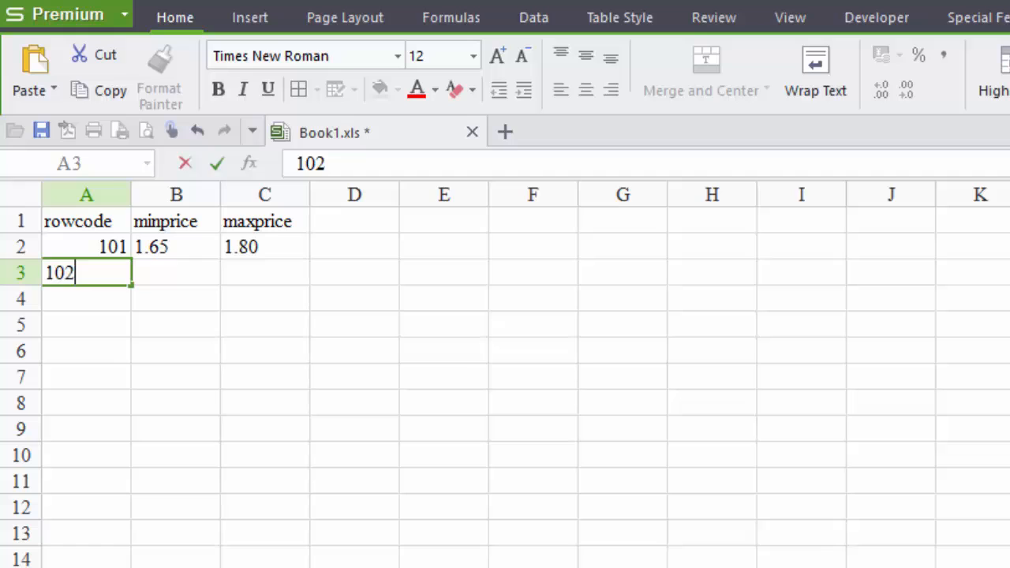
pyautogui.press('Tab')
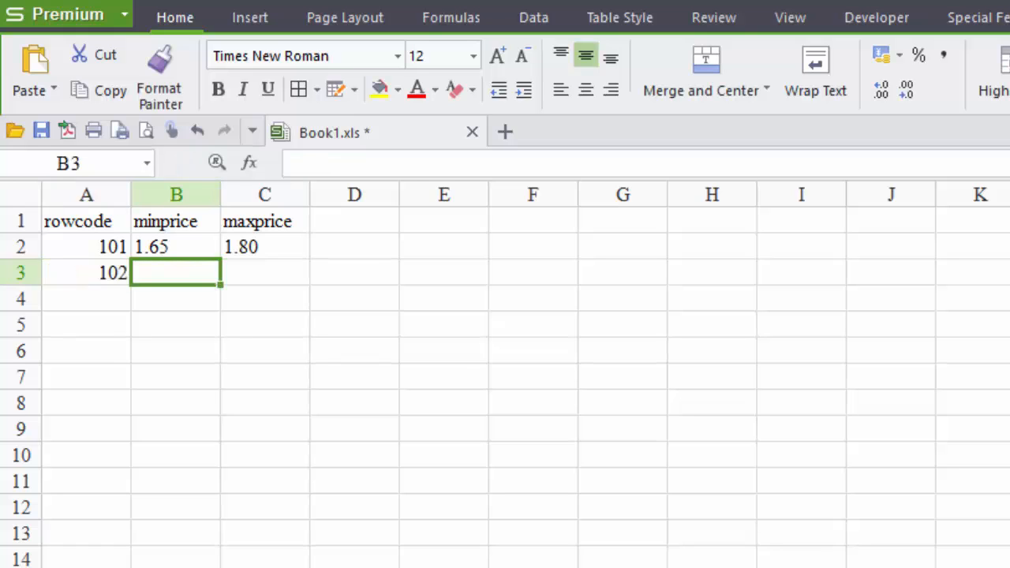
pyautogui.write('1.72')
pyautogui.press('Tab')
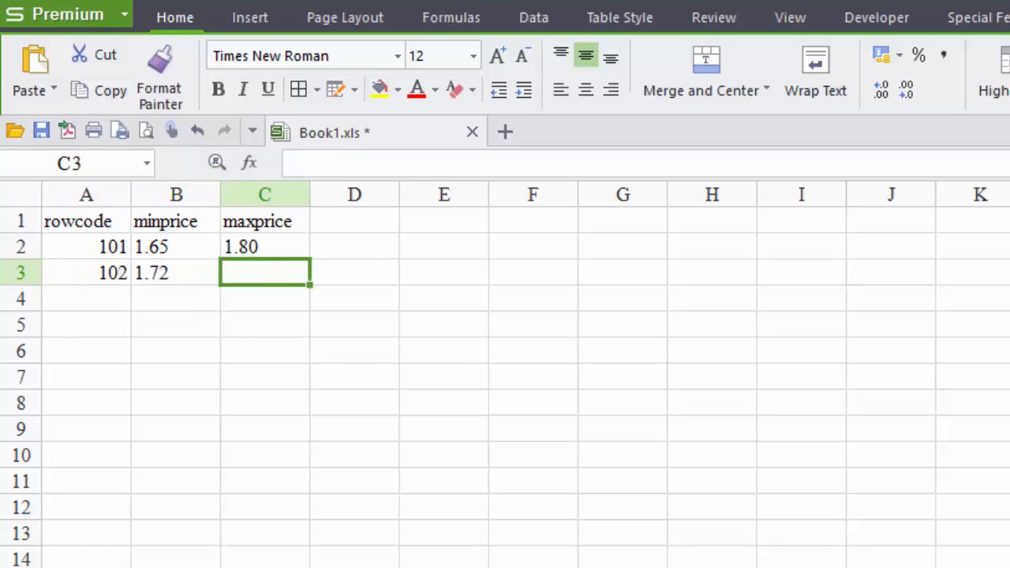
pyautogui.write('1.82')
pyautogui.press('Return')
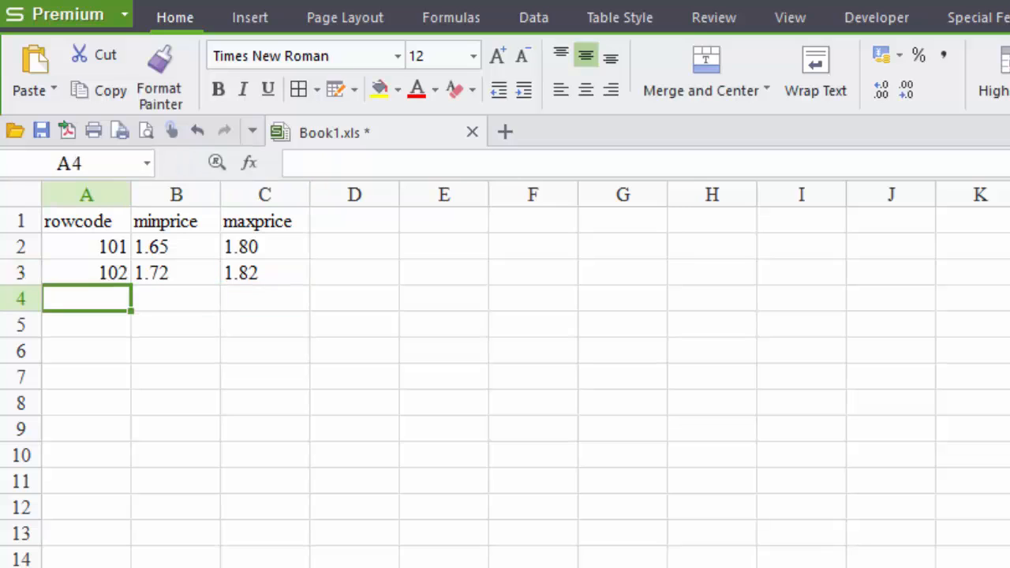
# Fill row 4 with rowcode 103, minprice 1.95 and maxprice 2.15
pyautogui.write('103')
pyautogui.press('Tab')
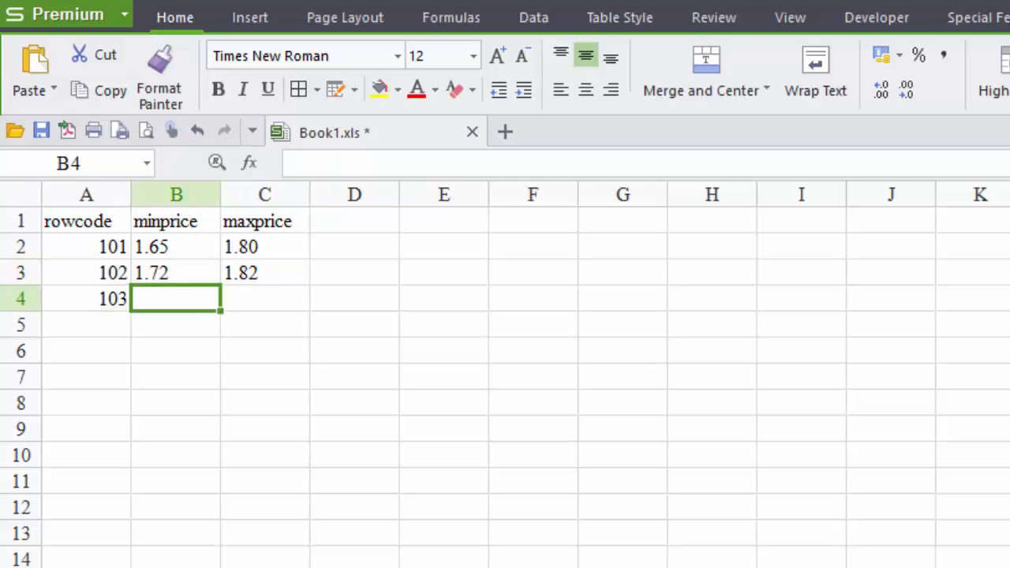
pyautogui.write('1.95')
pyautogui.press('Tab')
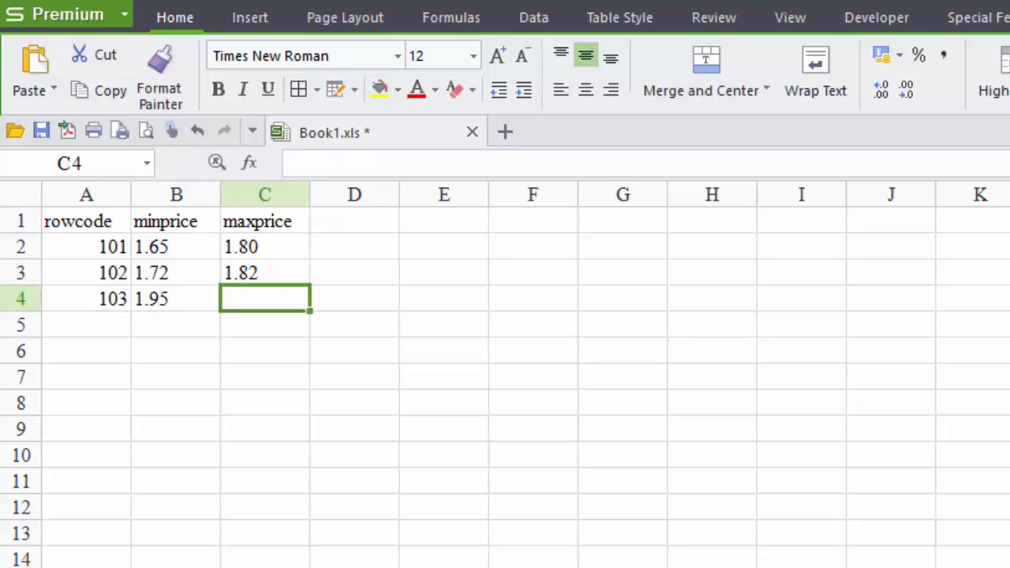
pyautogui.write('2.15')
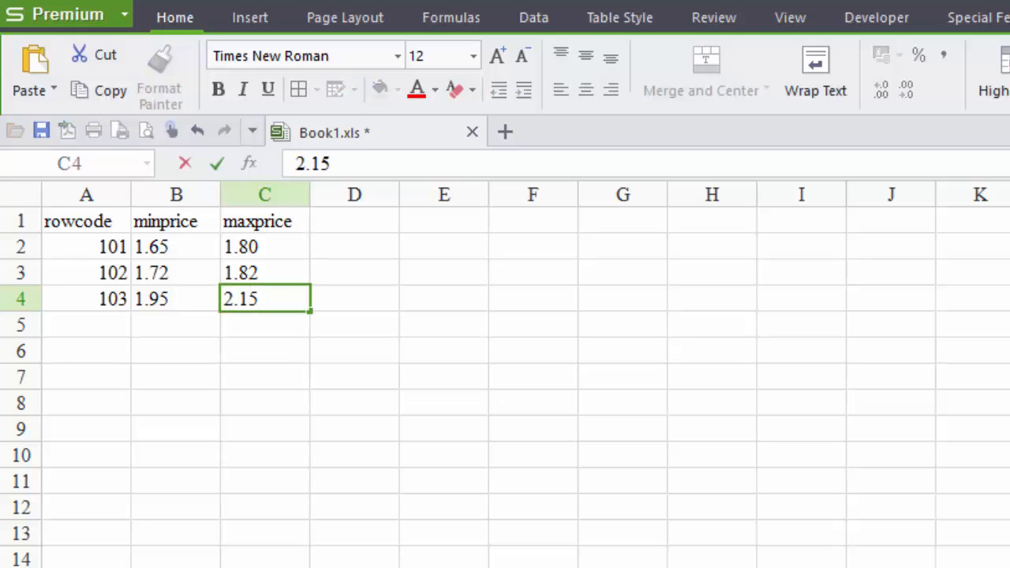
pyautogui.click(176, 325)
# Fill row 5 with rowcode 201, minprice 1.75 and maxprice 1.99
pyautogui.click(86, 324)
pyautogui.write('201')
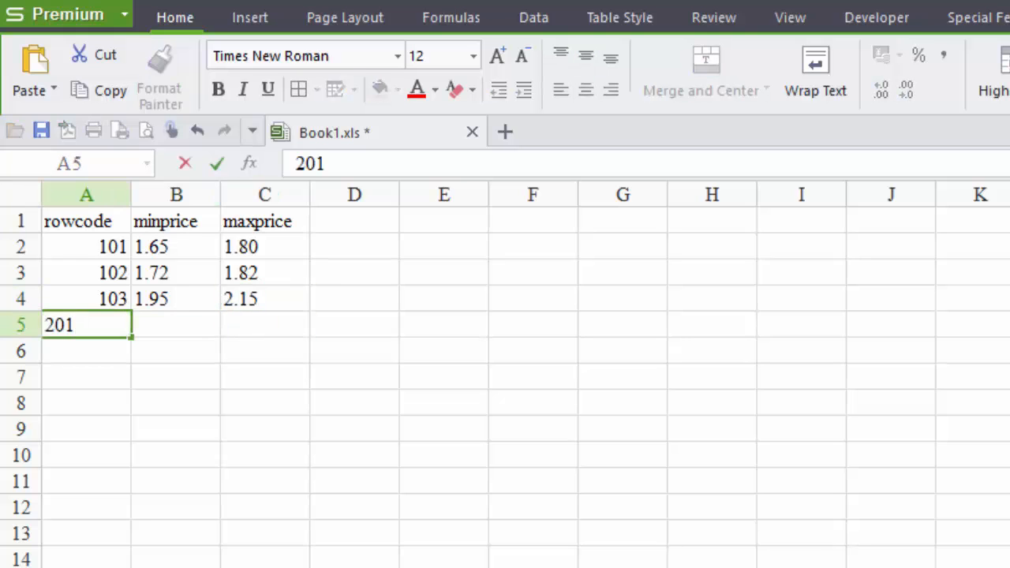
pyautogui.press('Tab')
pyautogui.write('1.75')
pyautogui.press('Tab')
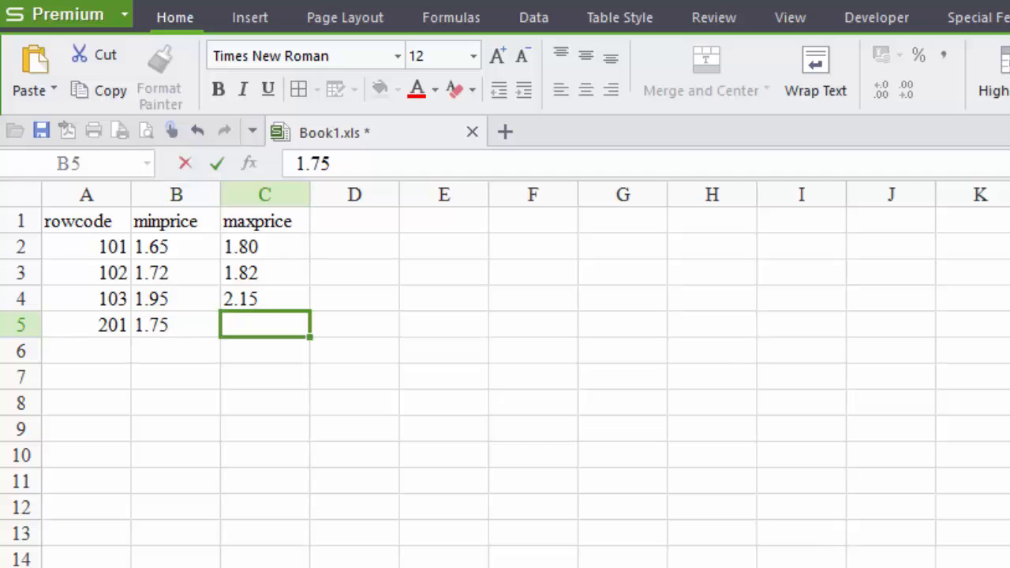
pyautogui.write('1.99')
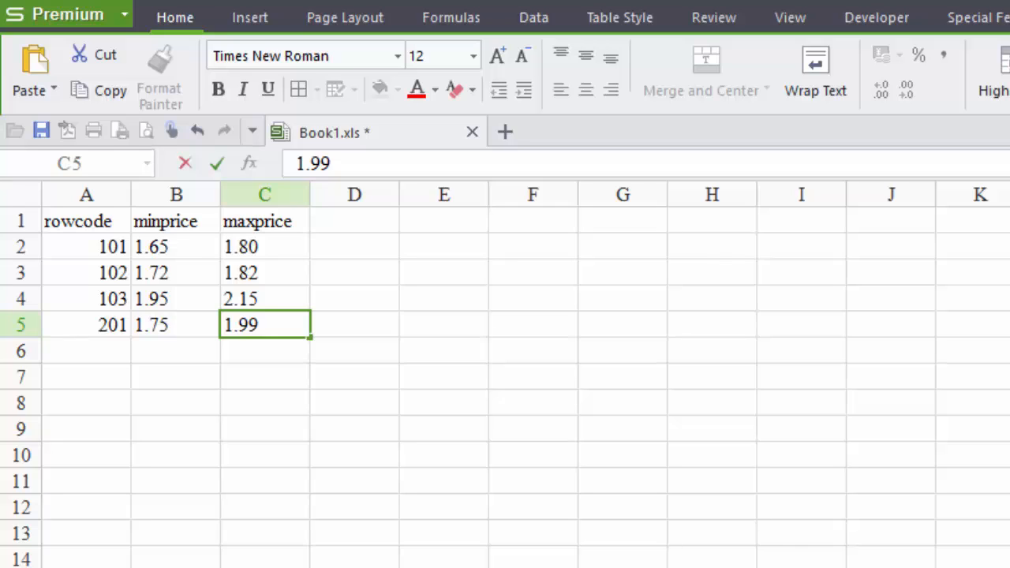
# Save only the active sheet in Downloads as a tab-delimited text file named refPrices.txt
pyautogui.click(100, 18)
pyautogui.moveTo(187, 263)
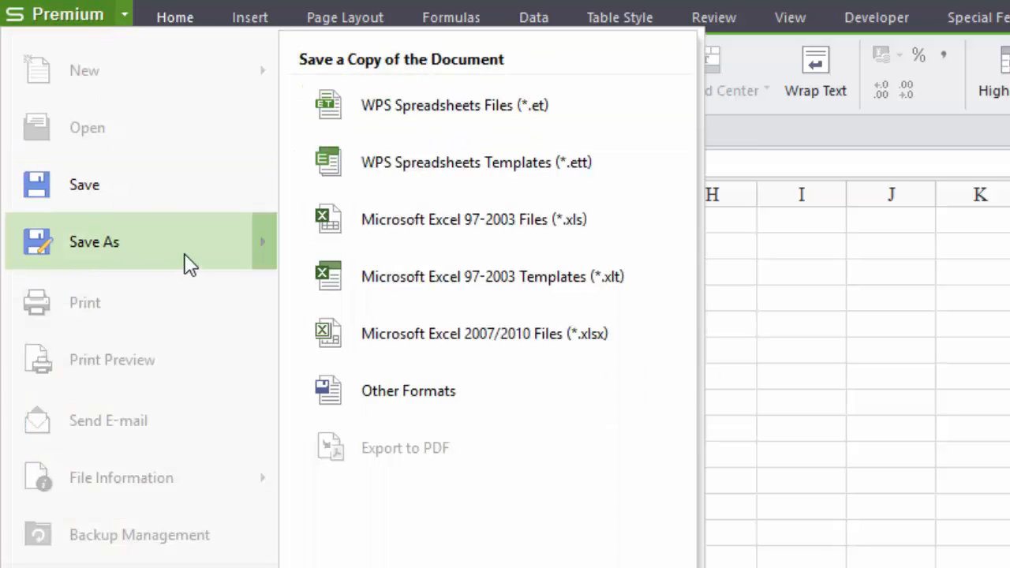
pyautogui.click(608, 406)
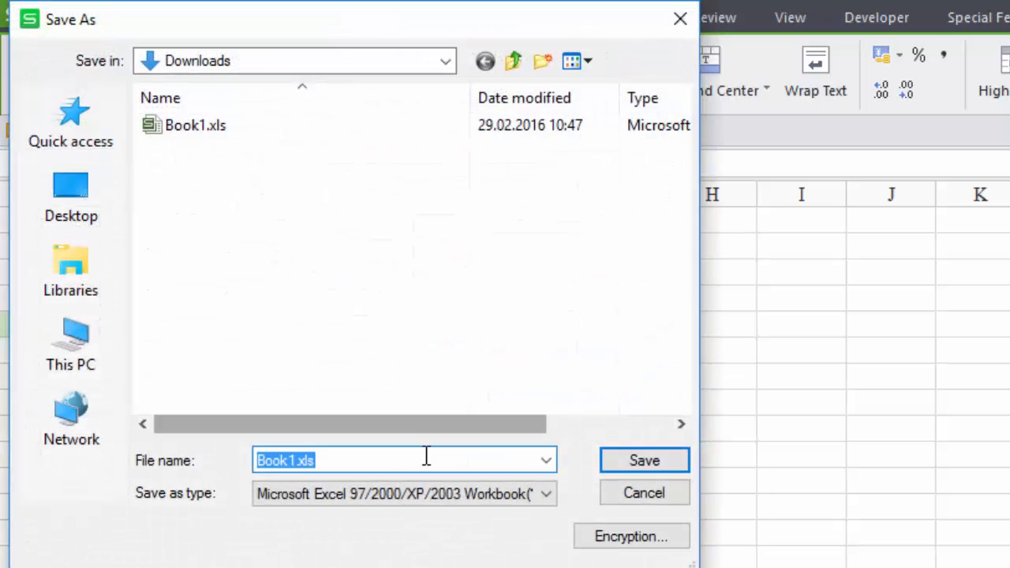
pyautogui.write('refPrices')
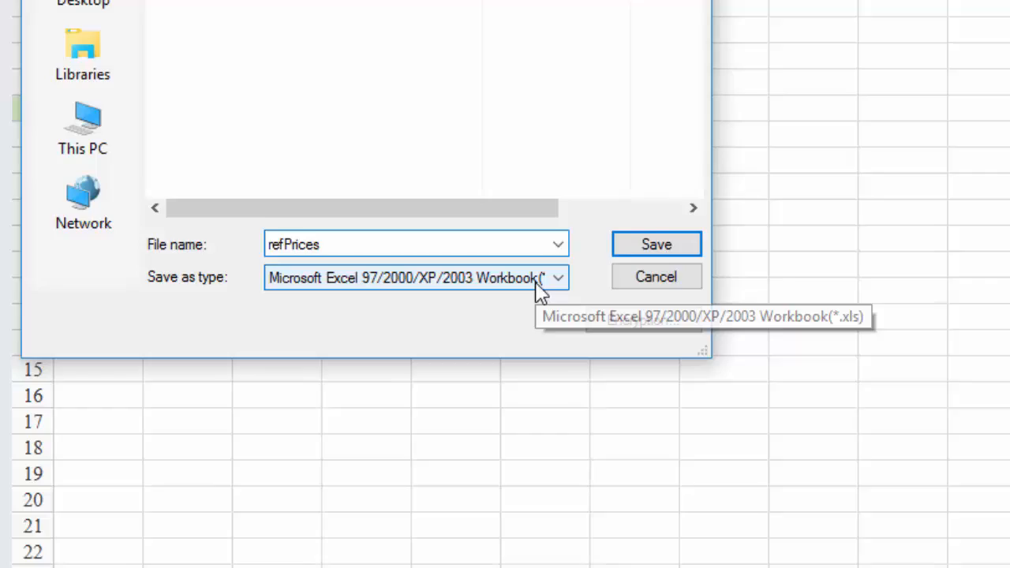
pyautogui.click(545, 495)
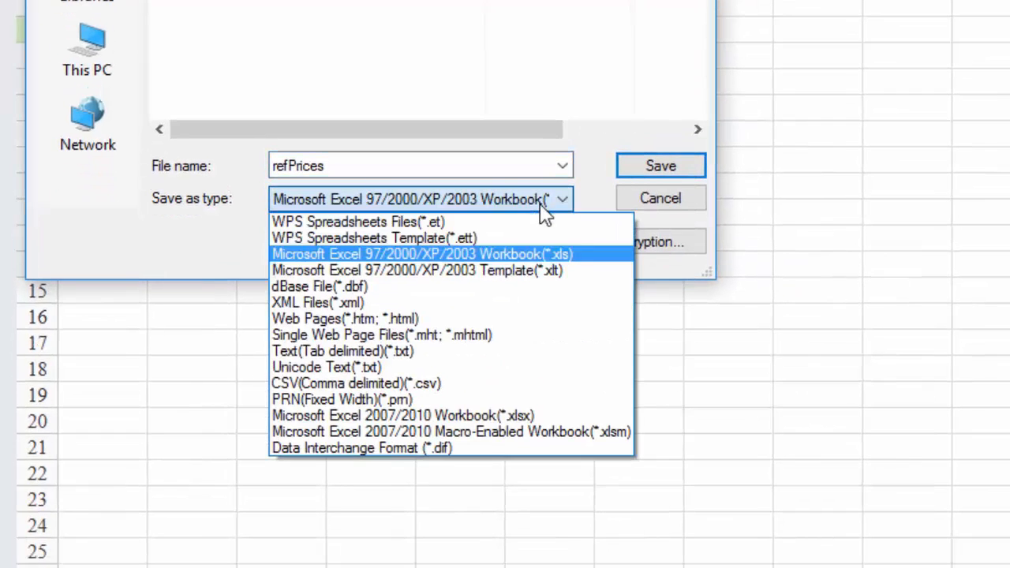
pyautogui.click(582, 353)
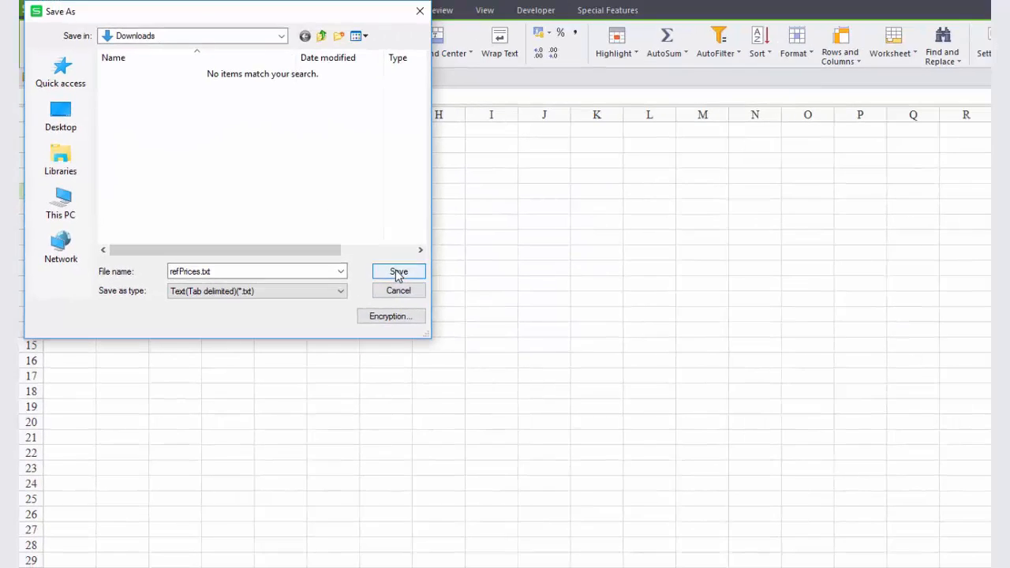
pyautogui.click(503, 232)
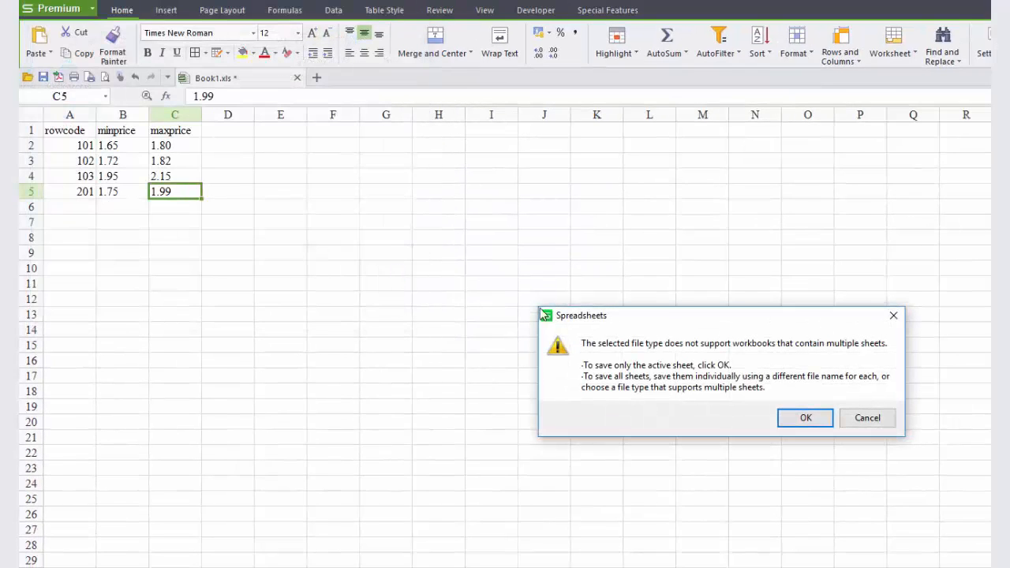
pyautogui.click(802, 418)
pyautogui.click(804, 423)
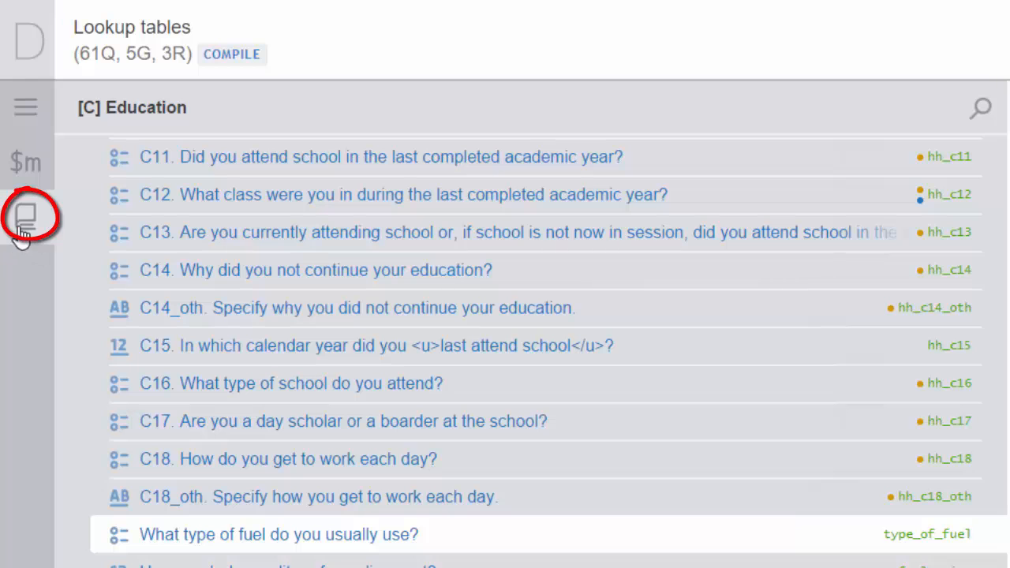
# In Survey Solutions Designer, add a lookup table named refPrices using the file refPrices.txt from Downloads, and save it
pyautogui.click(26, 217)
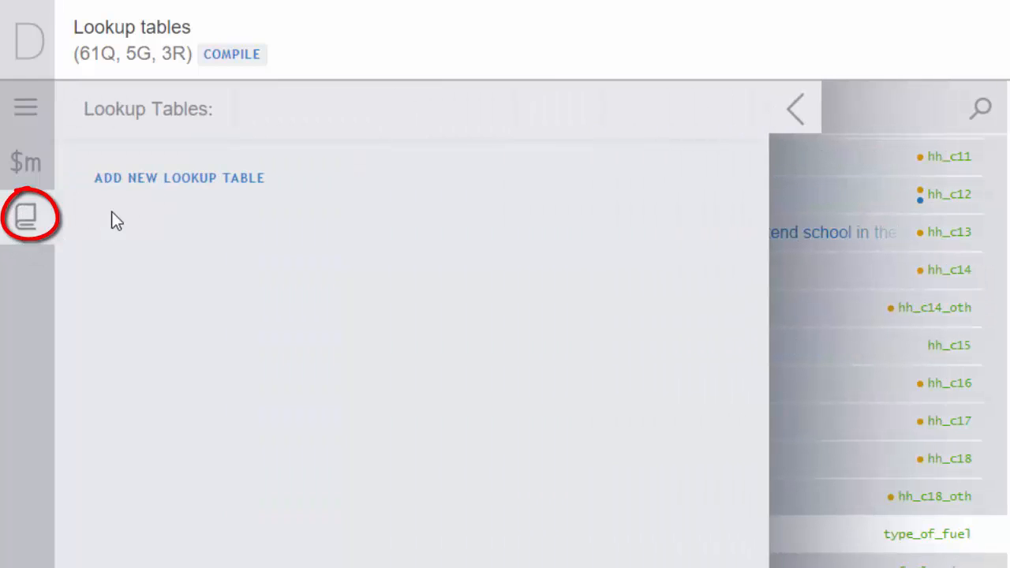
pyautogui.click(166, 179)
pyautogui.write('refPrices')
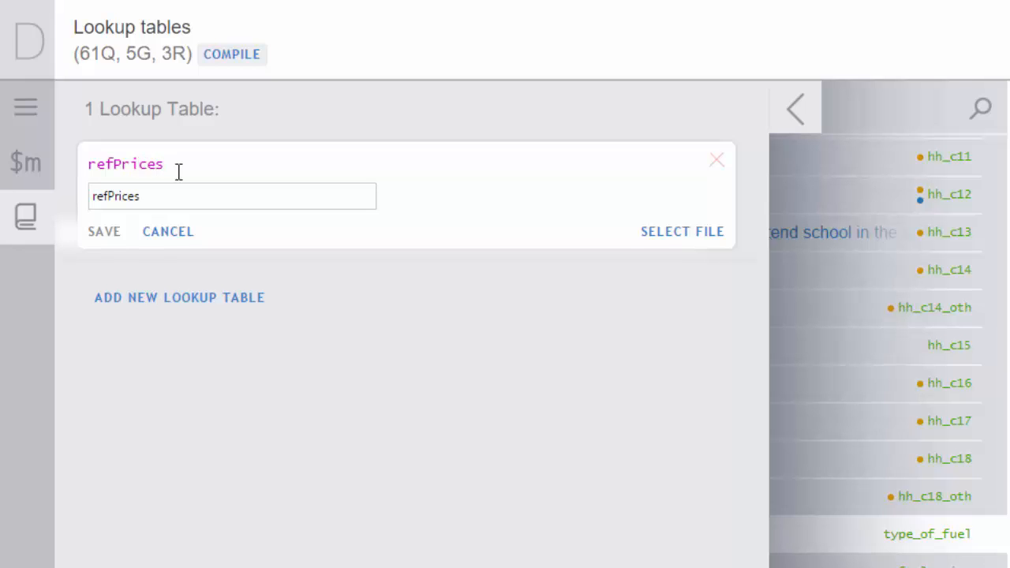
pyautogui.click(649, 239)
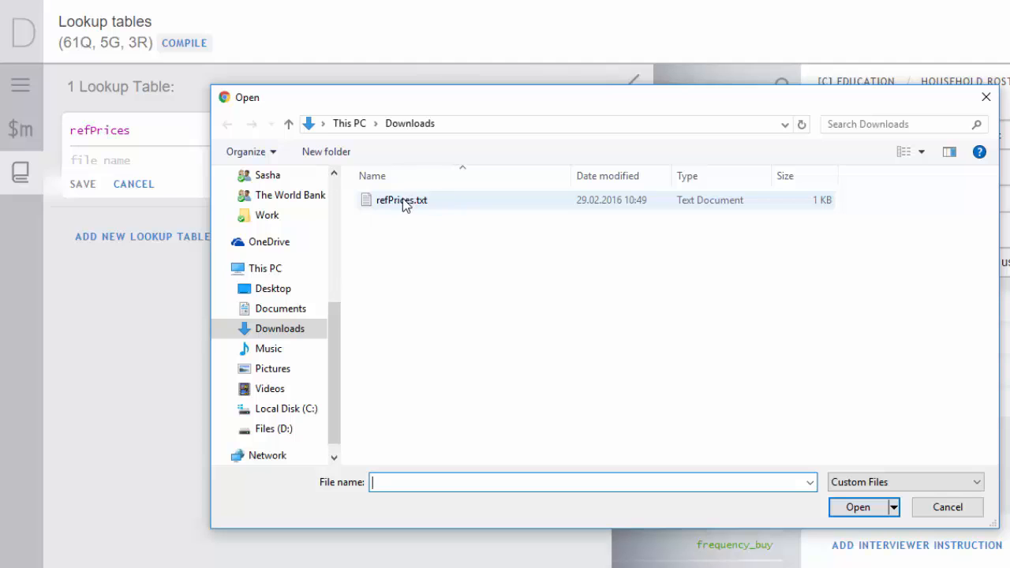
pyautogui.click(415, 202)
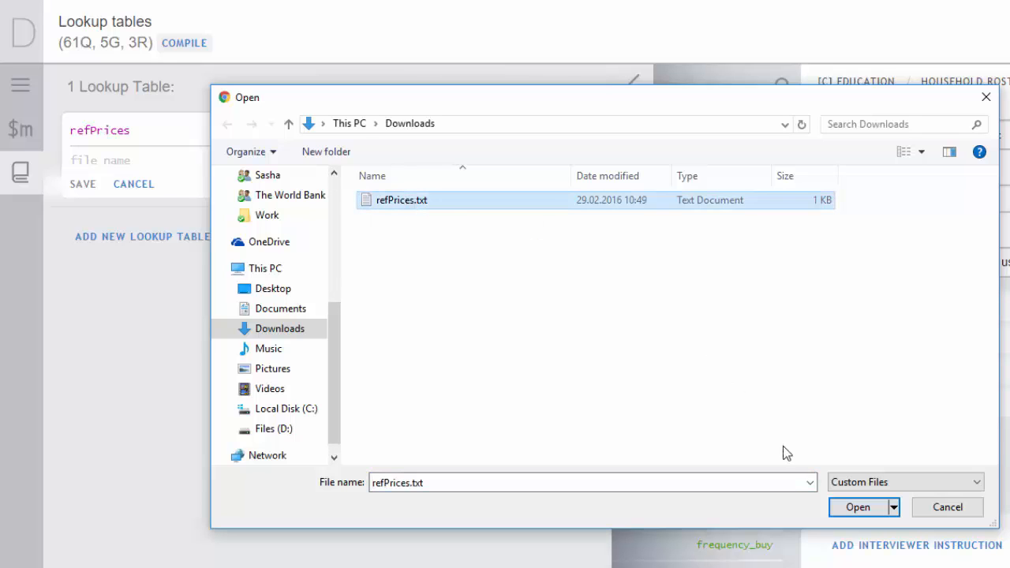
pyautogui.click(851, 512)
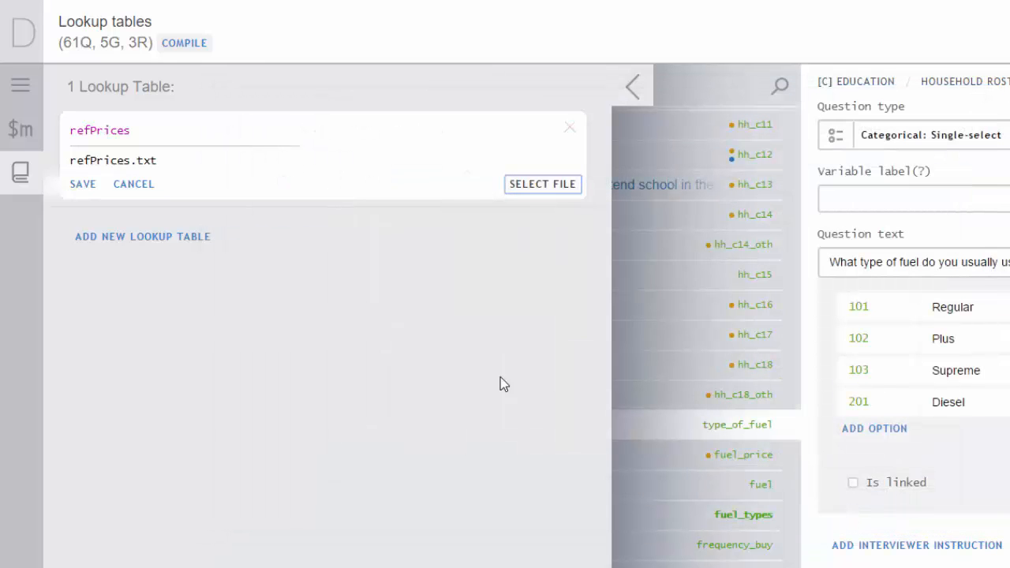
pyautogui.click(81, 185)
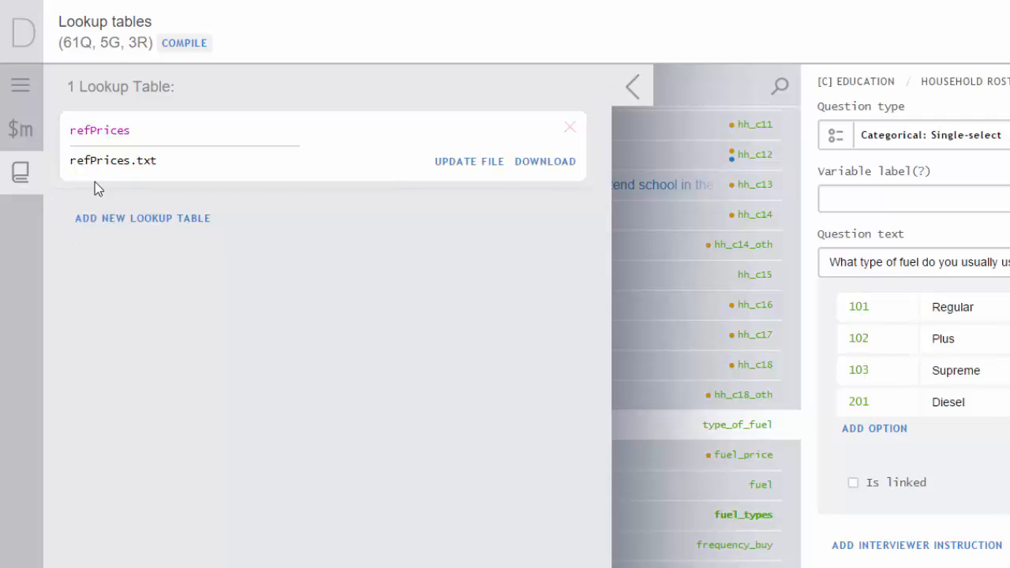
# Close the lookup tables list and open the question "How much does a liter of gasoline cost?" for editing
pyautogui.click(633, 88)
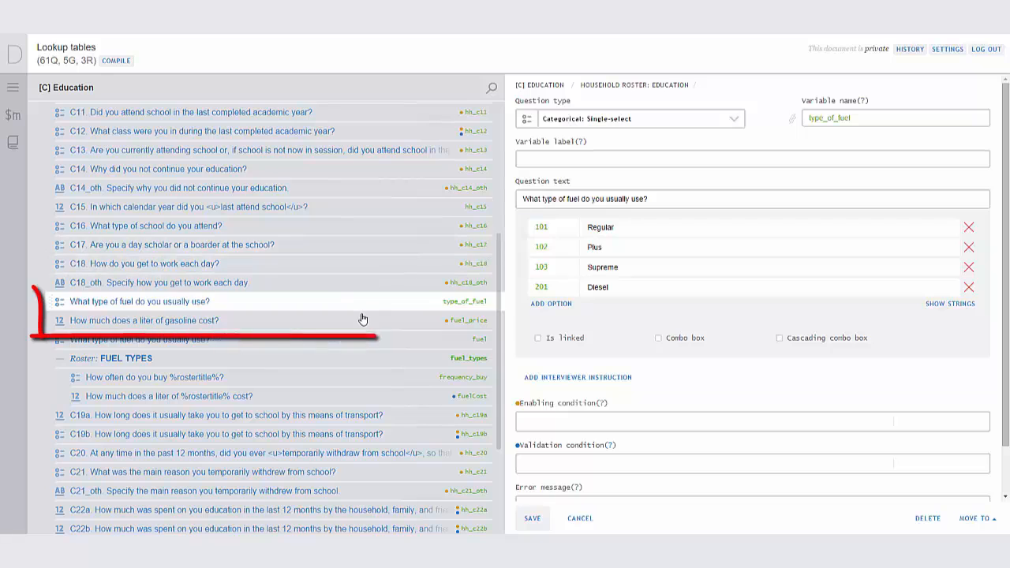
pyautogui.click(362, 320)
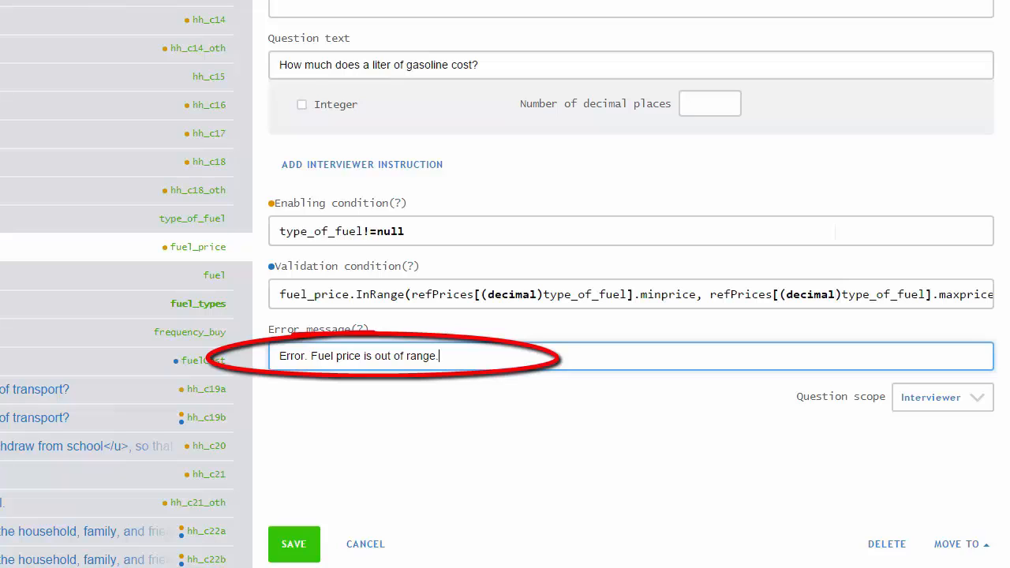
# Save the gasoline price question with its refPrices range validation and the error message "Error. Fuel price is out of range."
pyautogui.click(293, 544)
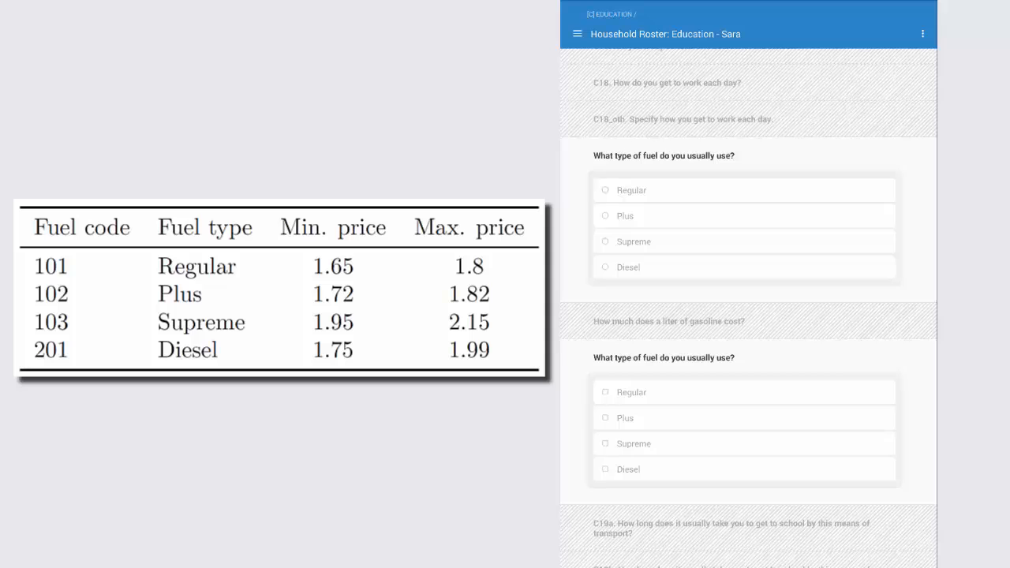
# In the Survey Solutions Interviewer, choose Regular as the usual fuel type and enter 2 as the gasoline price per liter
pyautogui.click(632, 190)
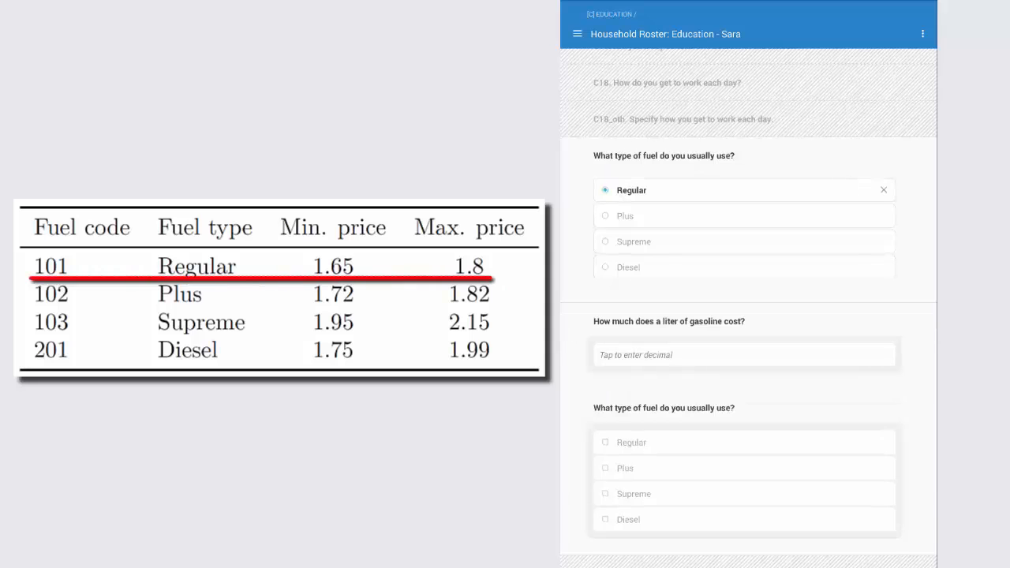
pyautogui.click(840, 360)
pyautogui.write('2')
pyautogui.press('Return')
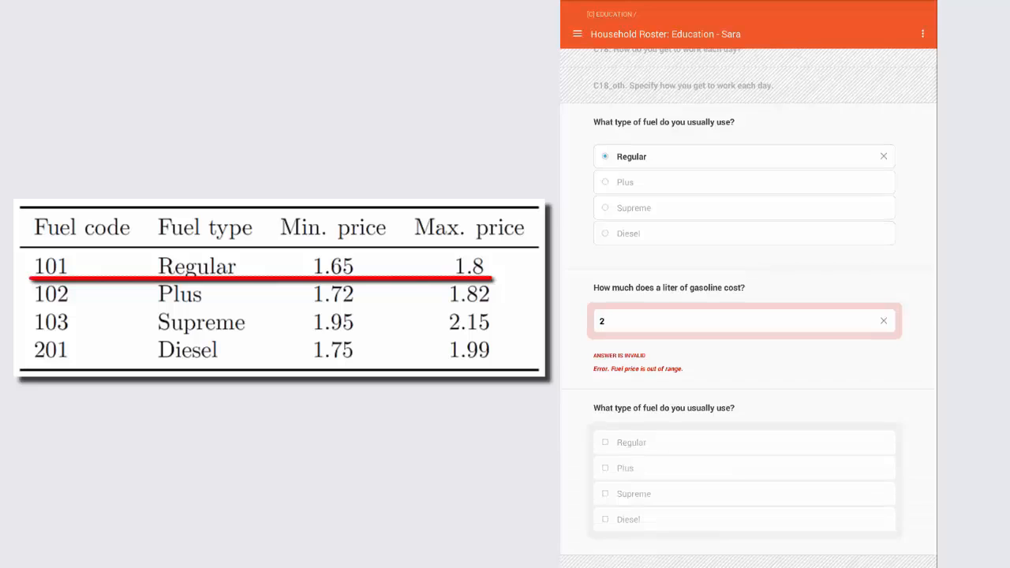
# Clear the gasoline price answer and test the validation for Regular with a price of 1.5
pyautogui.click(884, 321)
pyautogui.click(830, 322)
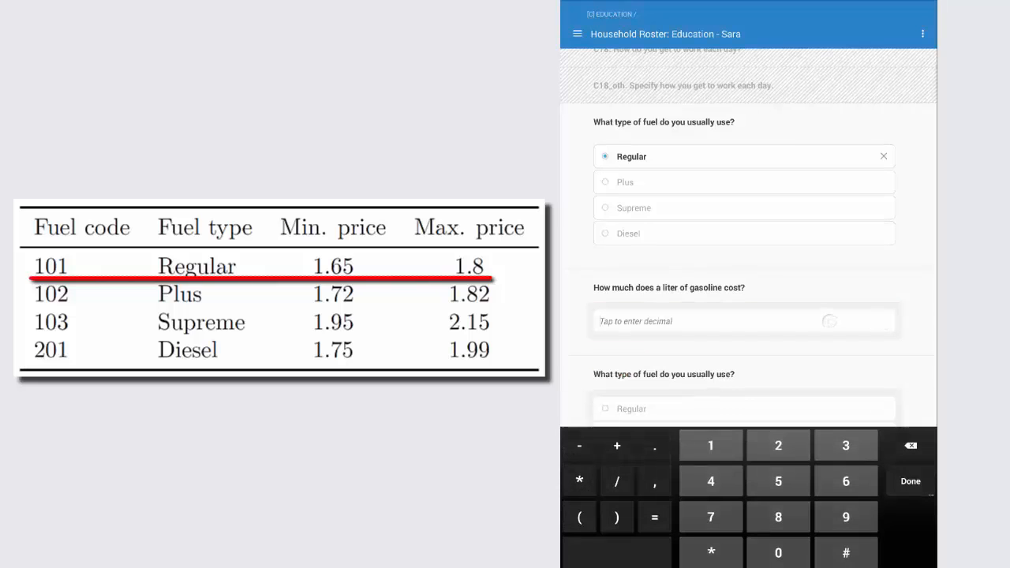
pyautogui.write('1.5')
pyautogui.press('Return')
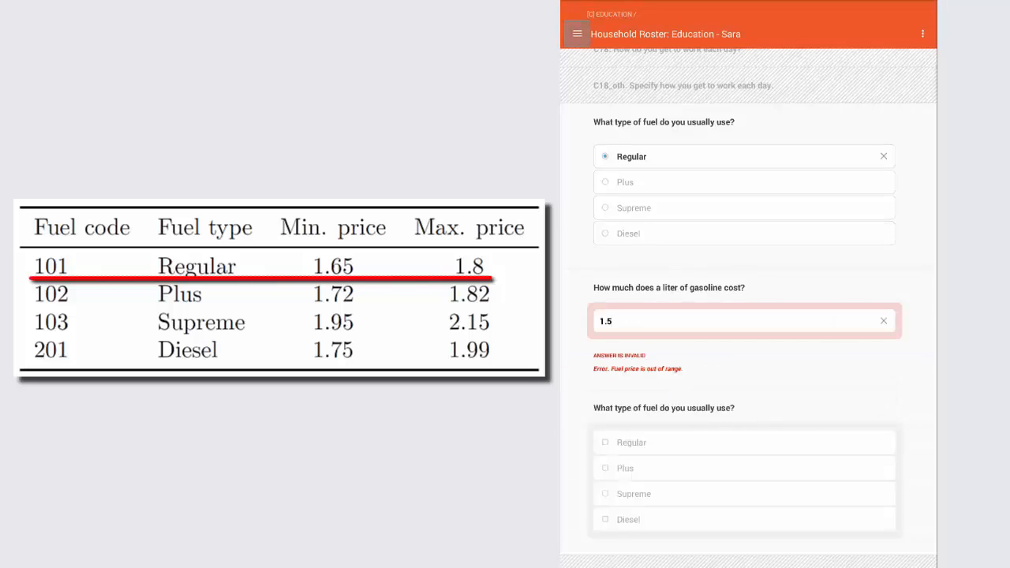
# Replace the gasoline price answer for Regular with 1.75
pyautogui.click(884, 321)
pyautogui.click(742, 321)
pyautogui.write('1.75')
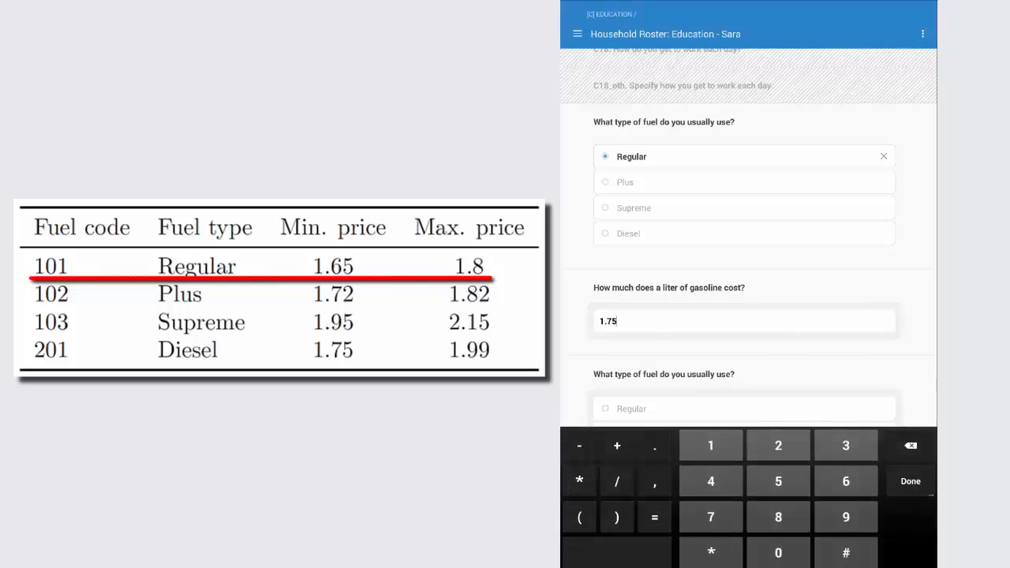
pyautogui.press('Return')
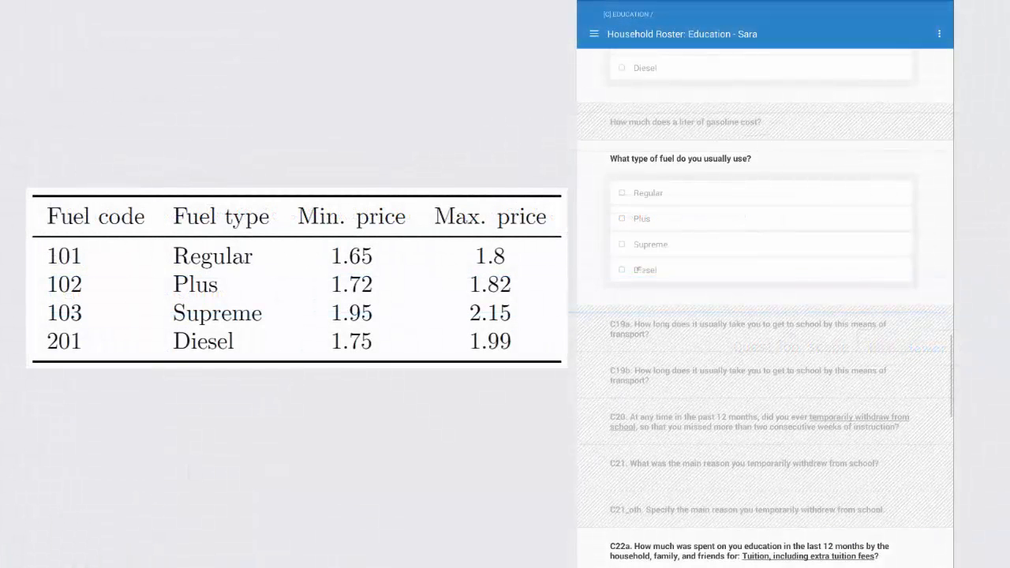
# Select Diesel in the multiple-choice fuel type question, open its Fuel types roster section and answer "sometimes" for how often it is bought
pyautogui.click(638, 269)
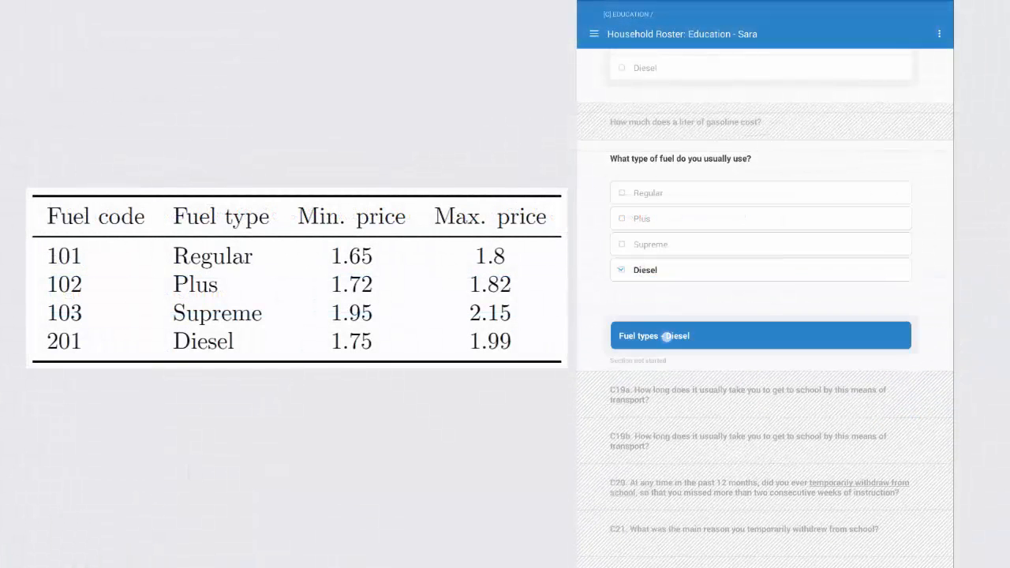
pyautogui.click(666, 336)
pyautogui.click(688, 128)
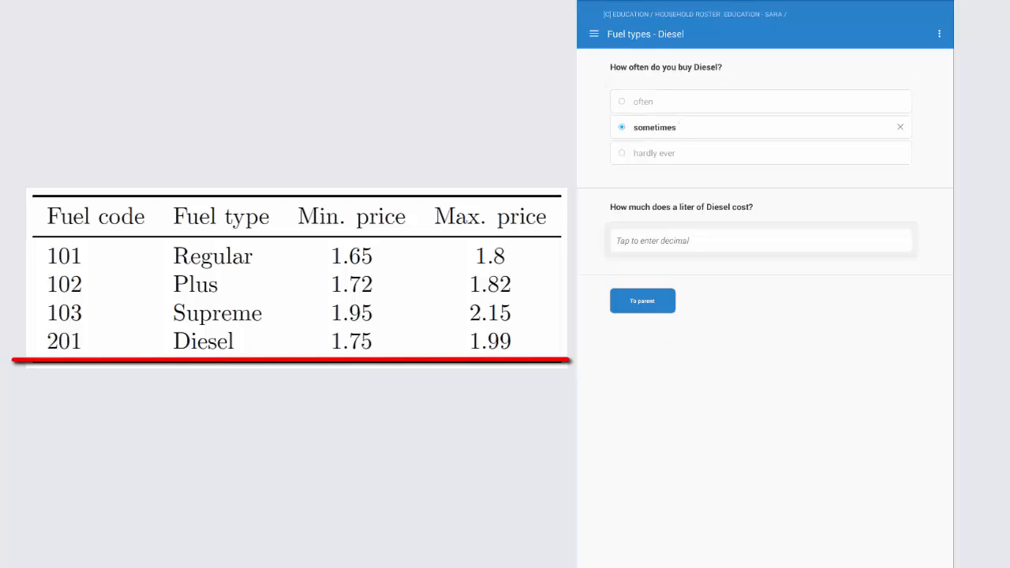
# Test the Diesel price validation by answering the cost per liter with 1.5
pyautogui.click(673, 241)
pyautogui.write('1.5')
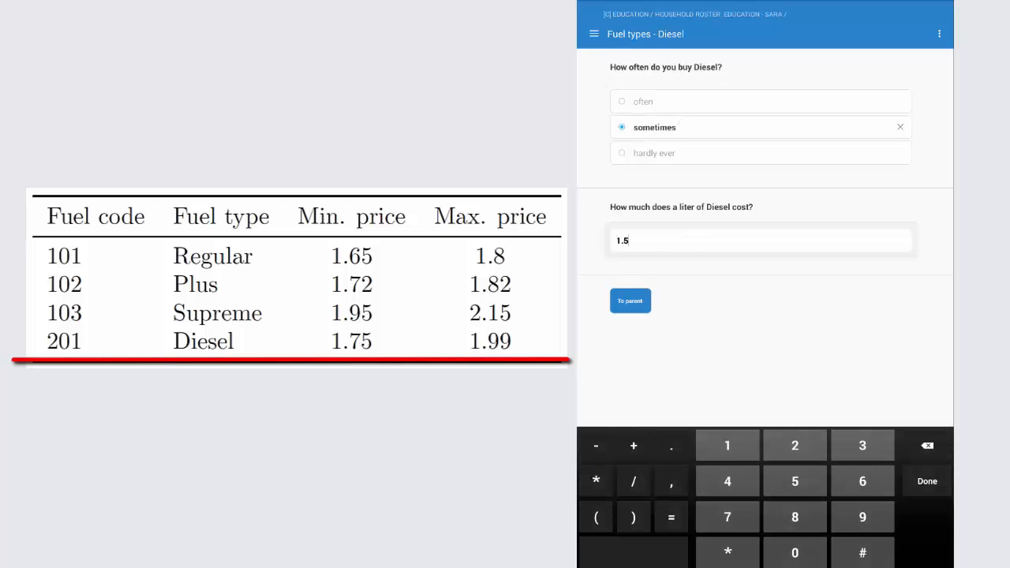
pyautogui.click(927, 481)
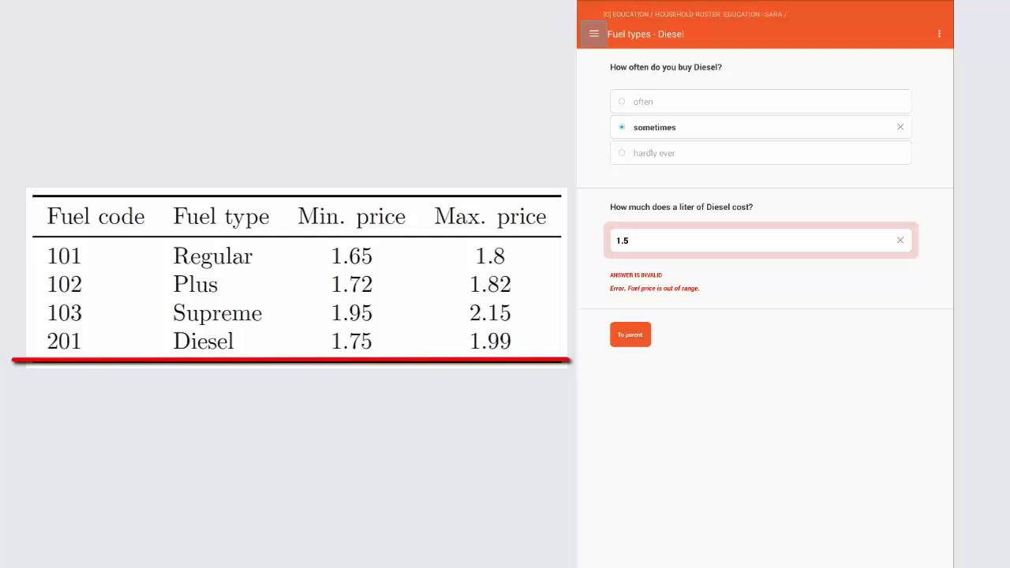
# Clear the Diesel price answer and test the validation with a price of 2.22
pyautogui.click(900, 240)
pyautogui.click(750, 242)
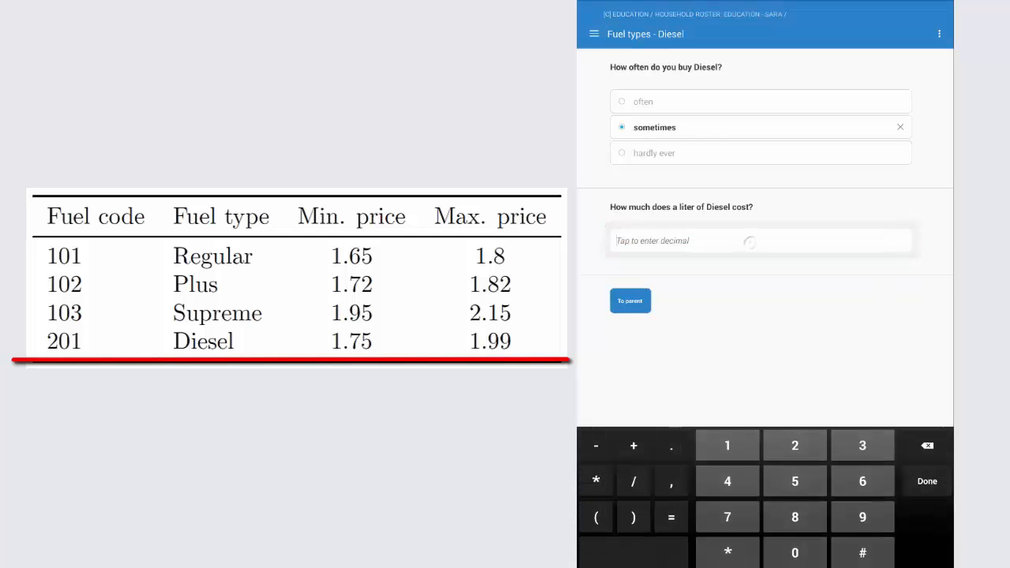
pyautogui.write('2.22')
pyautogui.click(928, 481)
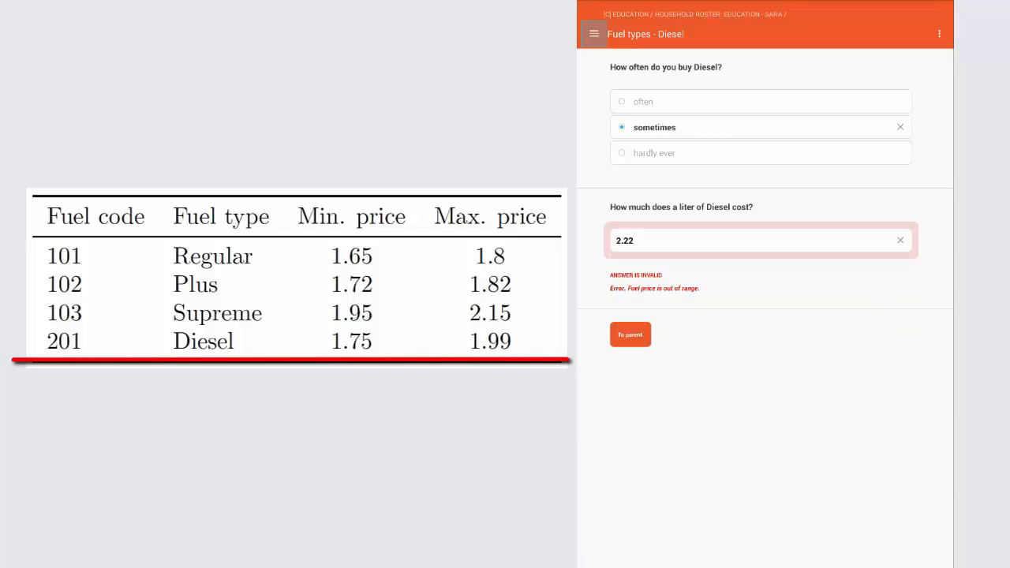
# Clear the Diesel price answer and enter 1.81 as the cost per liter
pyautogui.click(900, 240)
pyautogui.click(858, 240)
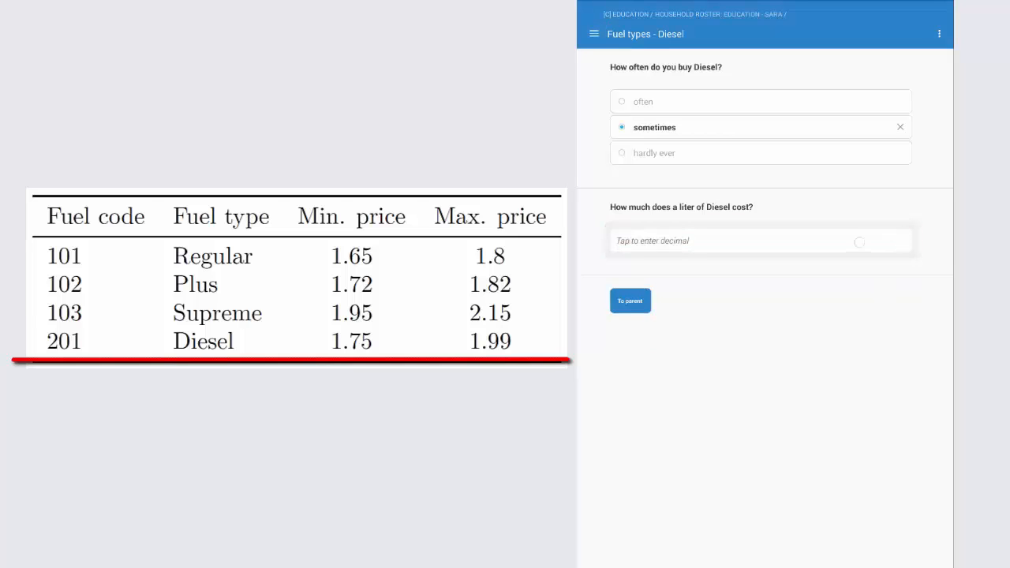
pyautogui.write('1.81')
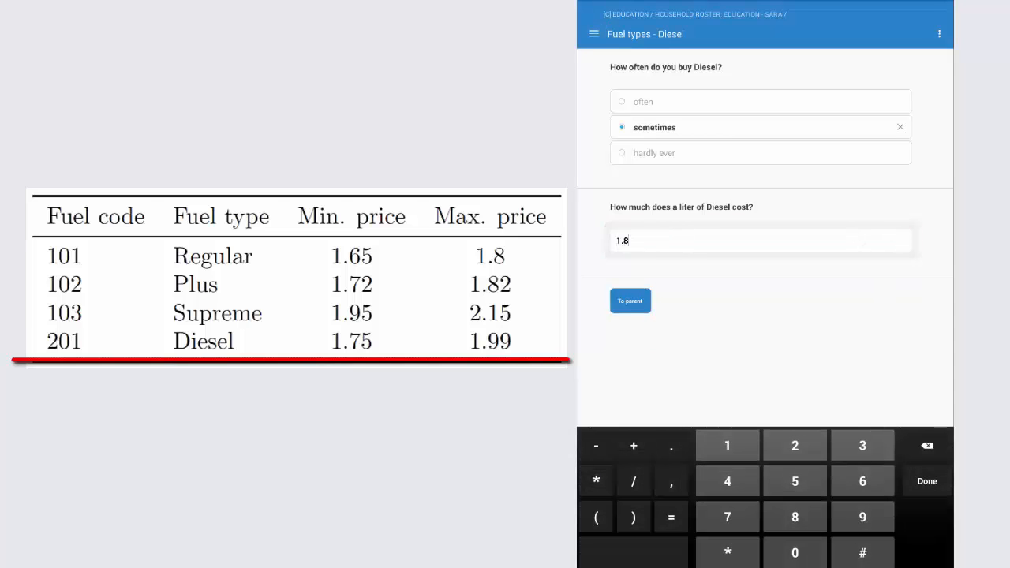